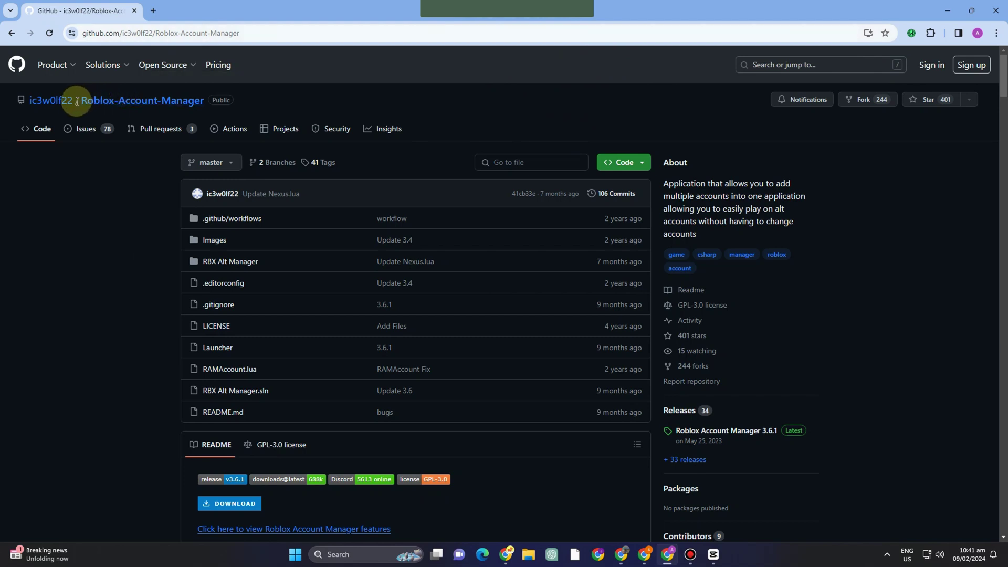
Download Roblox.Account.Manager.3.6.1.zip from the GitHub 3.6.1 release and show it in Downloads
left_click_drag(76, 100, 206, 104)
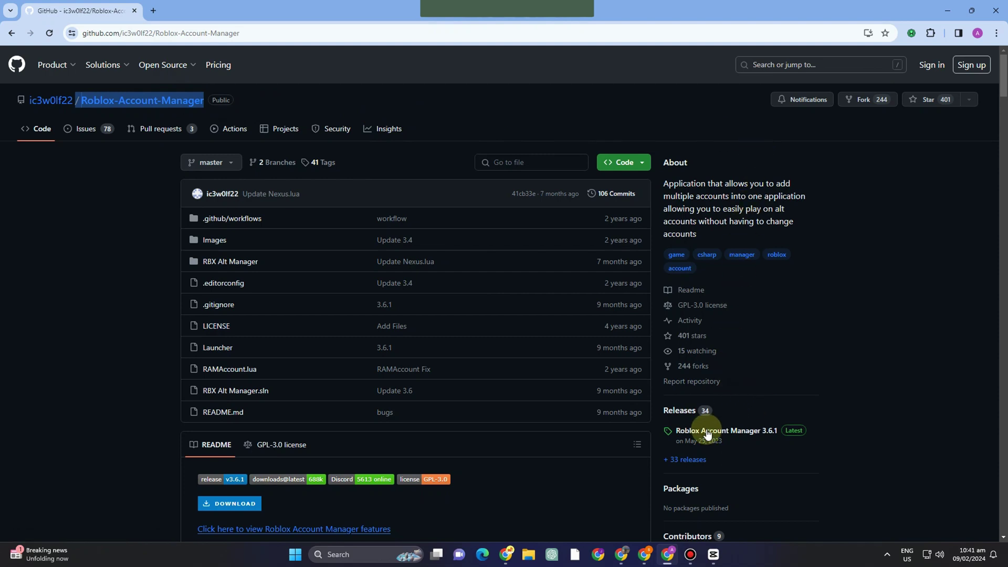
scroll(693, 399, "down", 2)
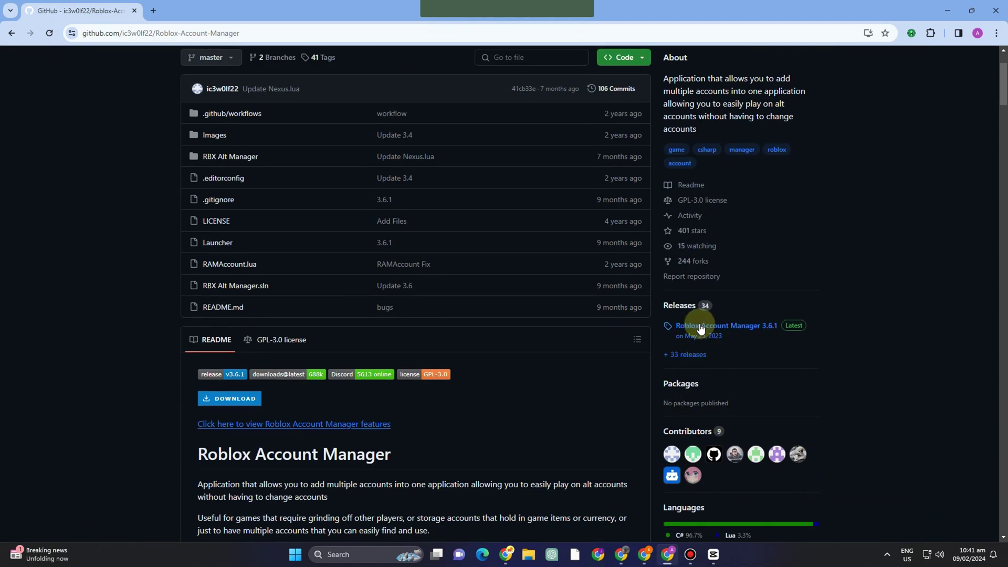
left_click(682, 305)
left_click_drag(682, 305, 686, 319)
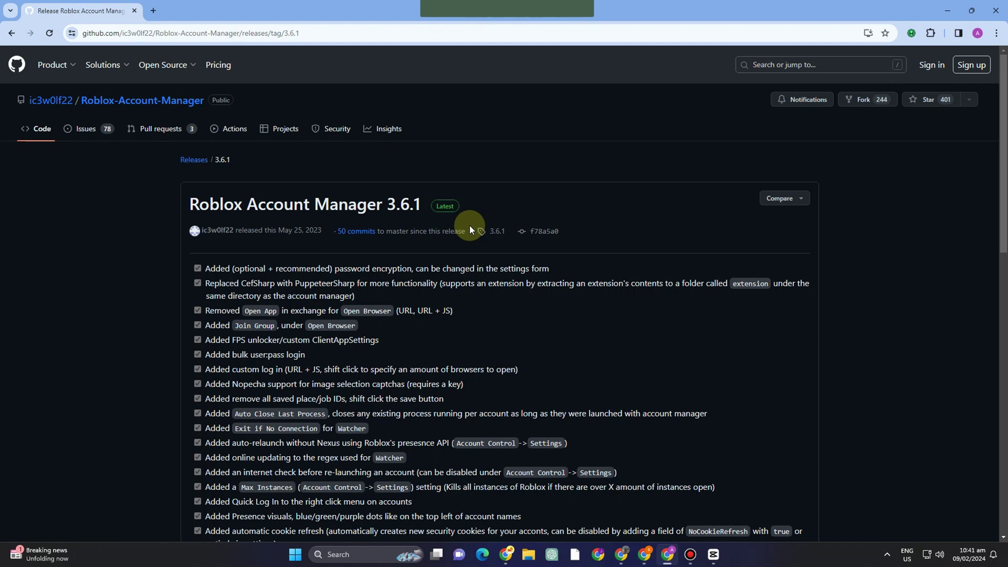
scroll(475, 251, "down", 7)
scroll(477, 257, "down", 3)
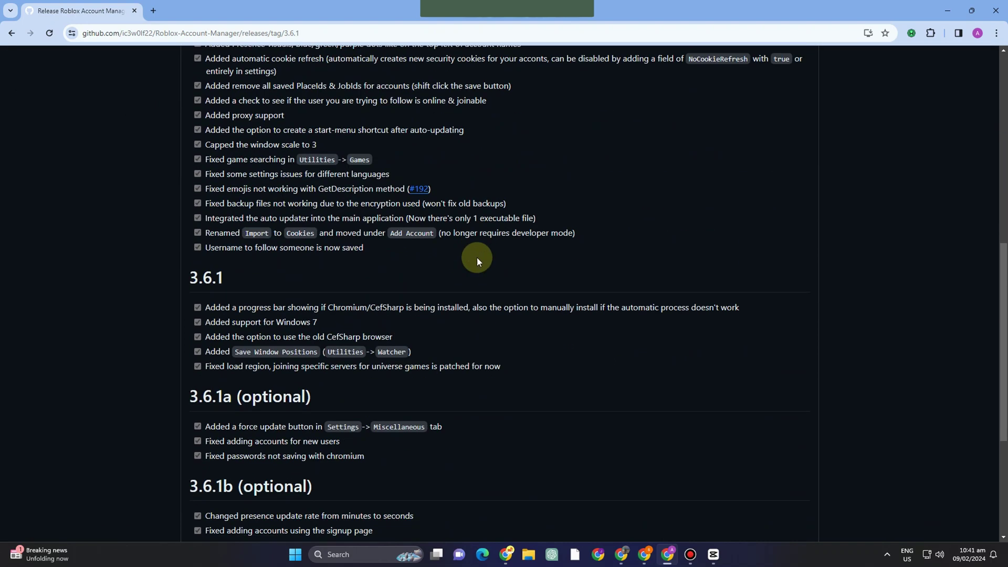
scroll(477, 257, "down", 4)
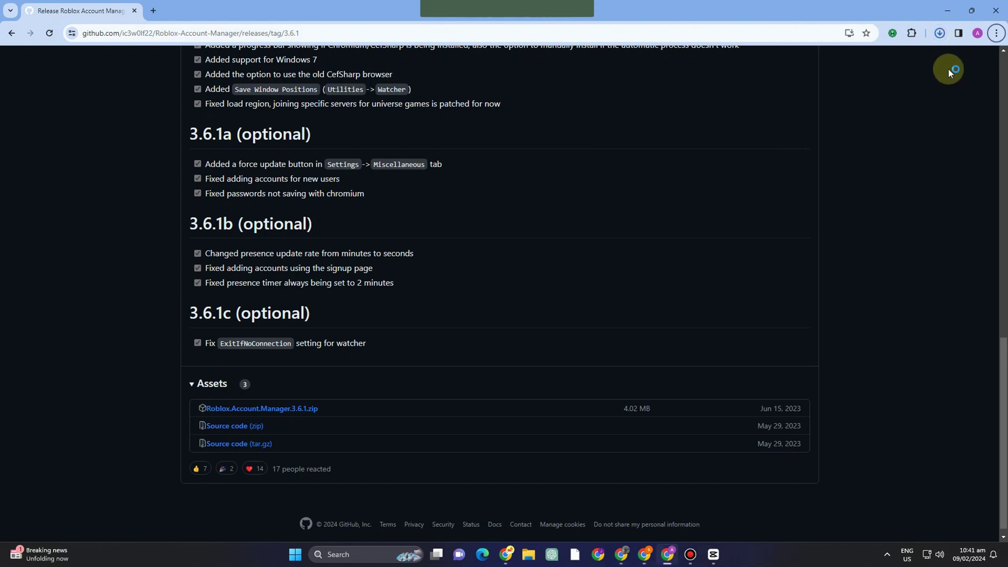
left_click(938, 36)
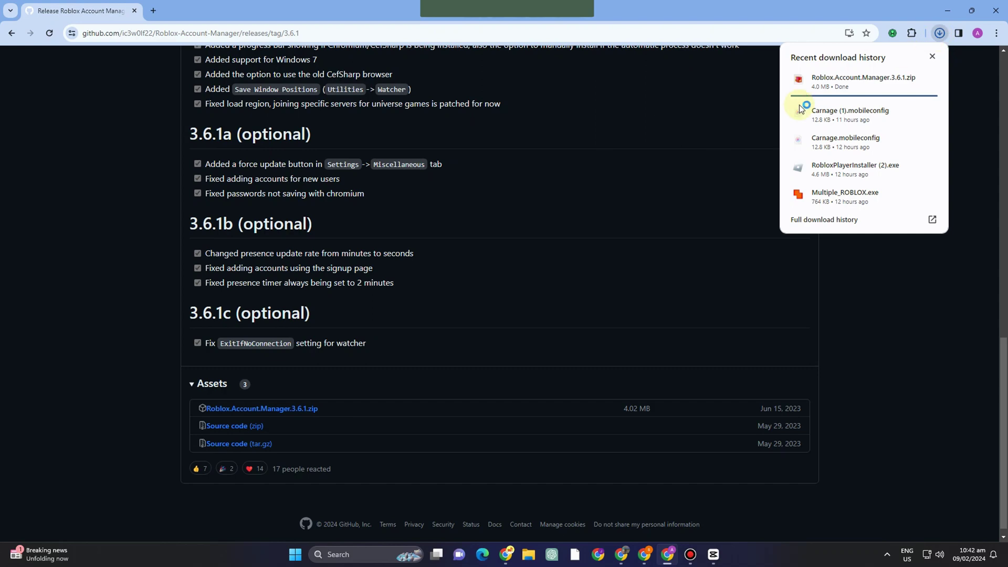
left_click(836, 87)
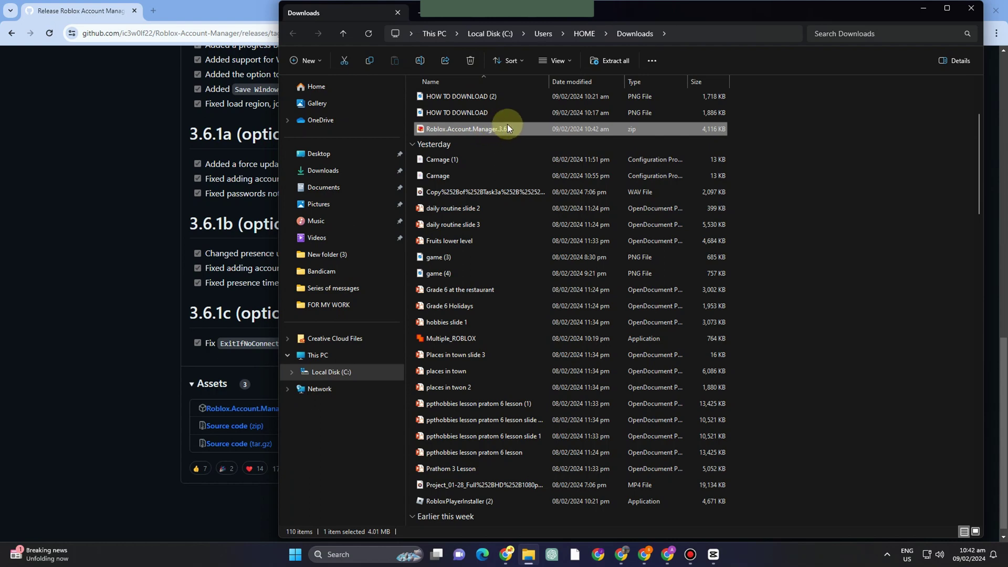
Extract Roblox.Account.Manager.3.6.1.zip into its suggested folder
right_click(527, 127)
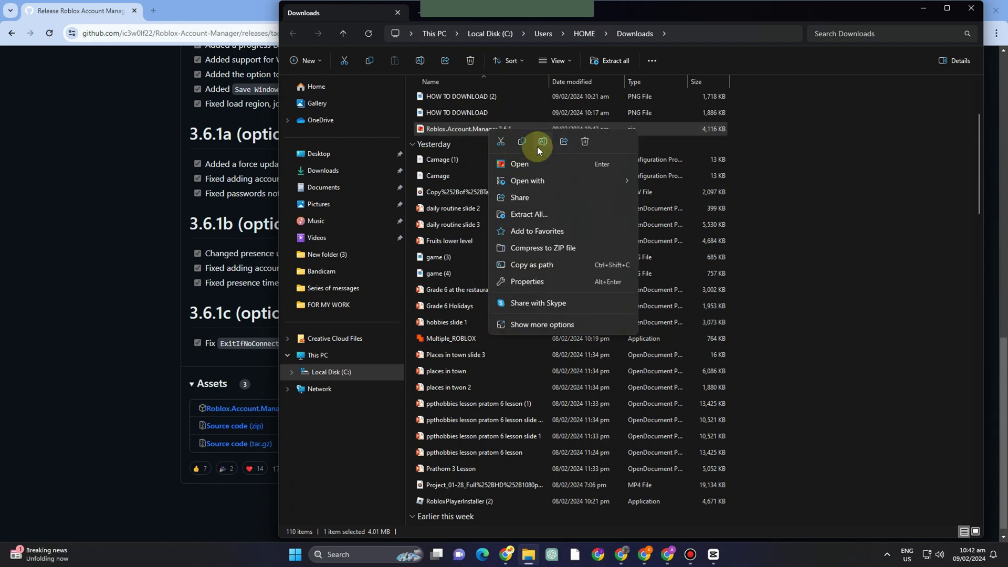
left_click(543, 214)
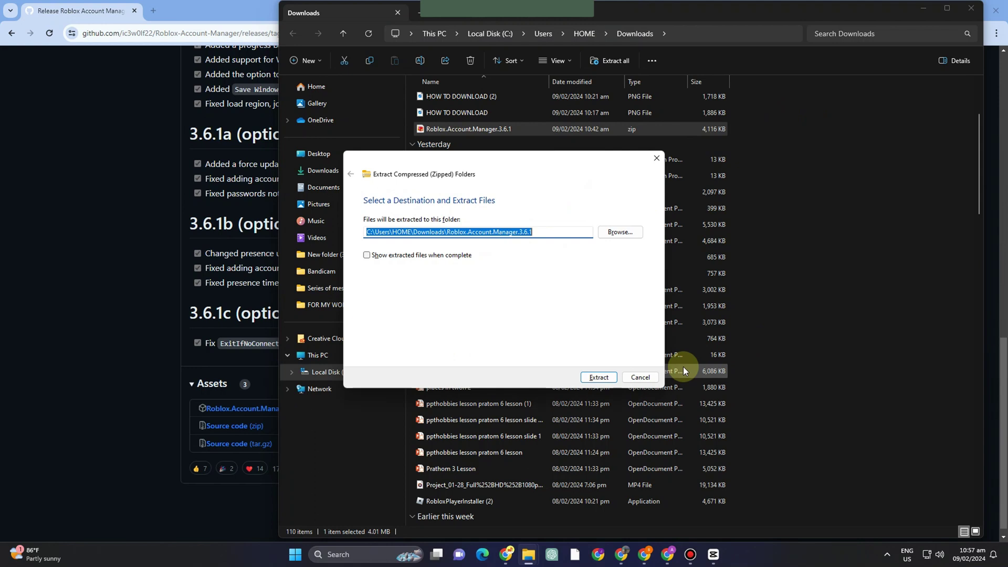
left_click(597, 376)
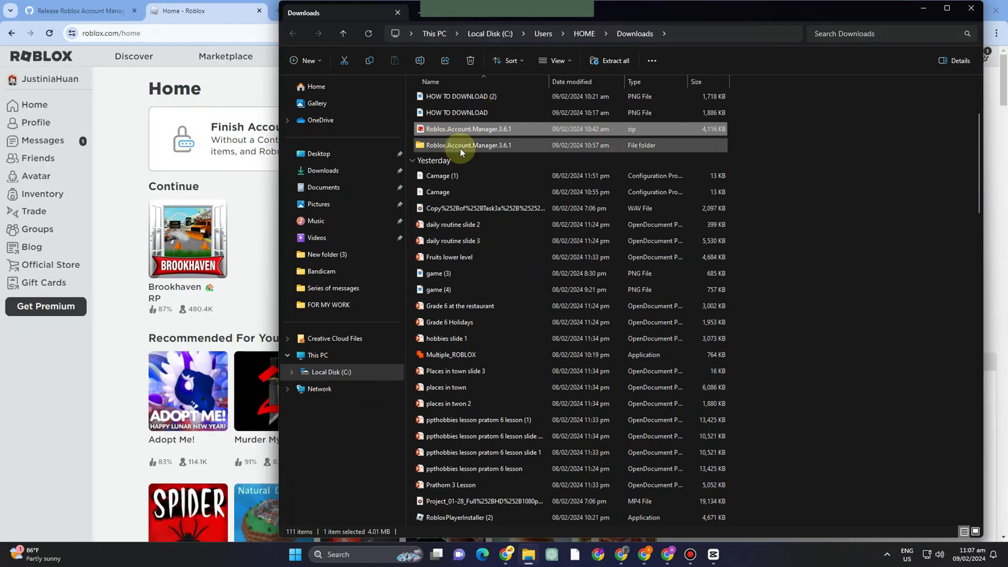
Launch Roblox Account Manager from the extracted 3.6.1 folder
double_click(460, 146)
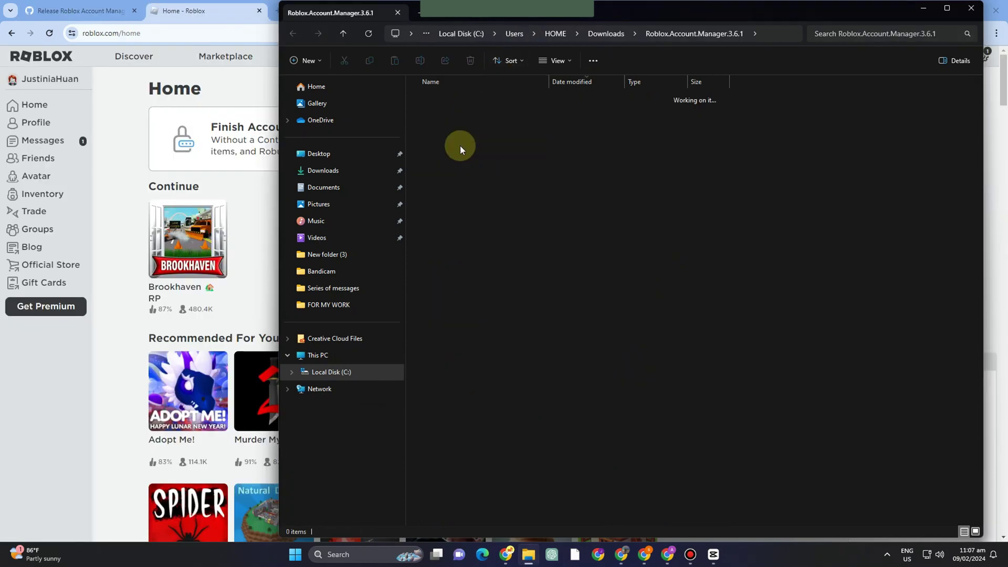
double_click(464, 114)
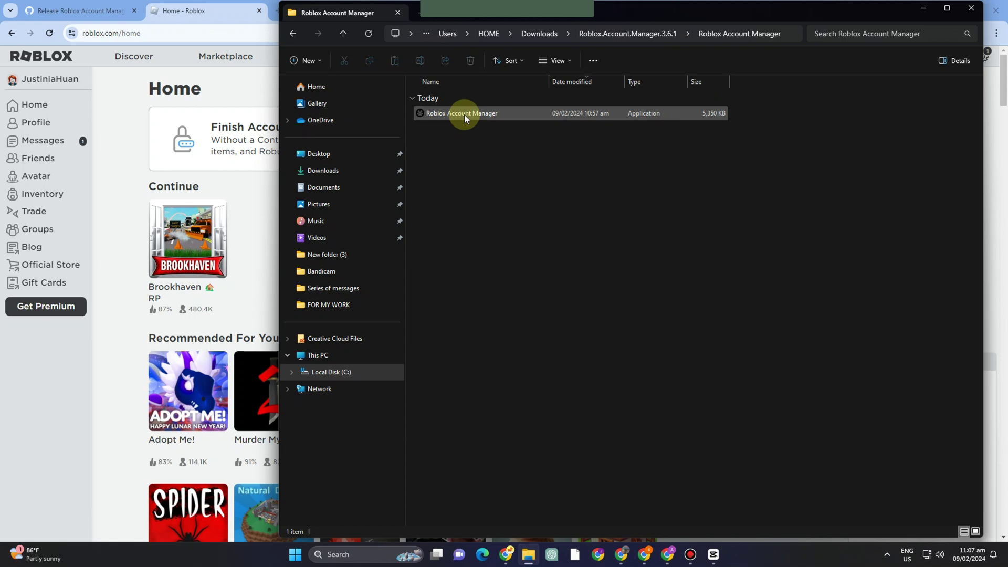
double_click(464, 113)
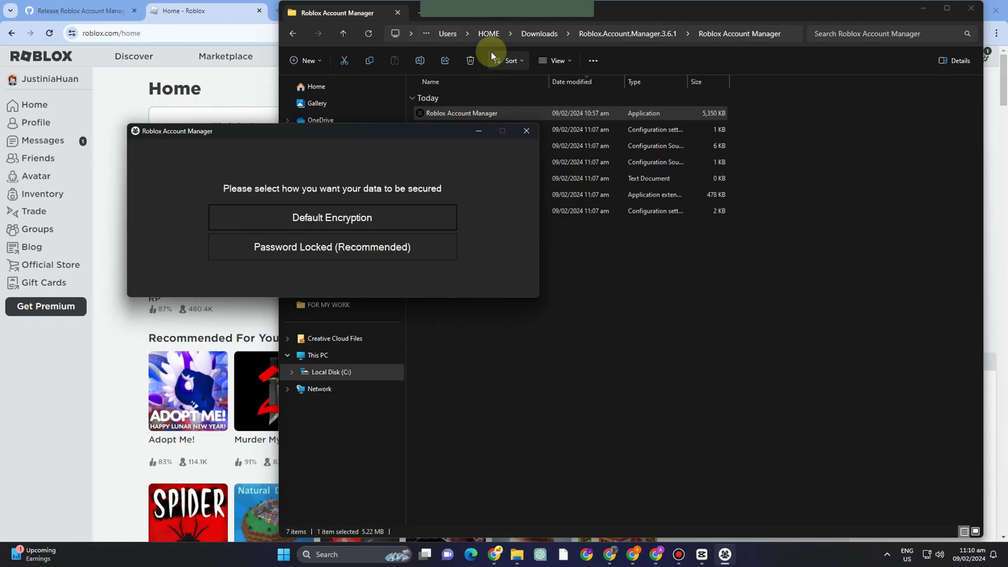
Choose Default Encryption, then add an account to bring up the Roblox login browser
left_click(327, 216)
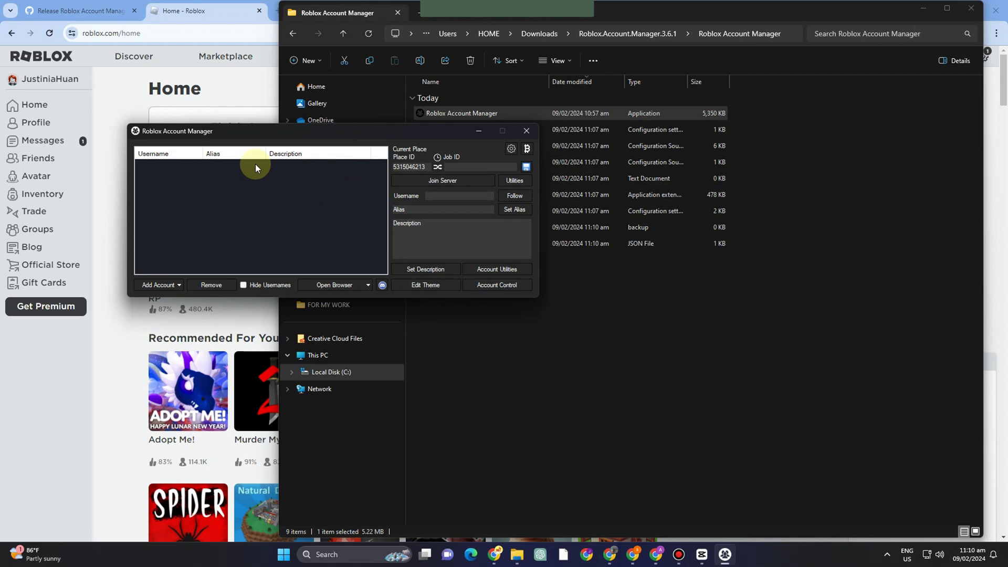
left_click(159, 285)
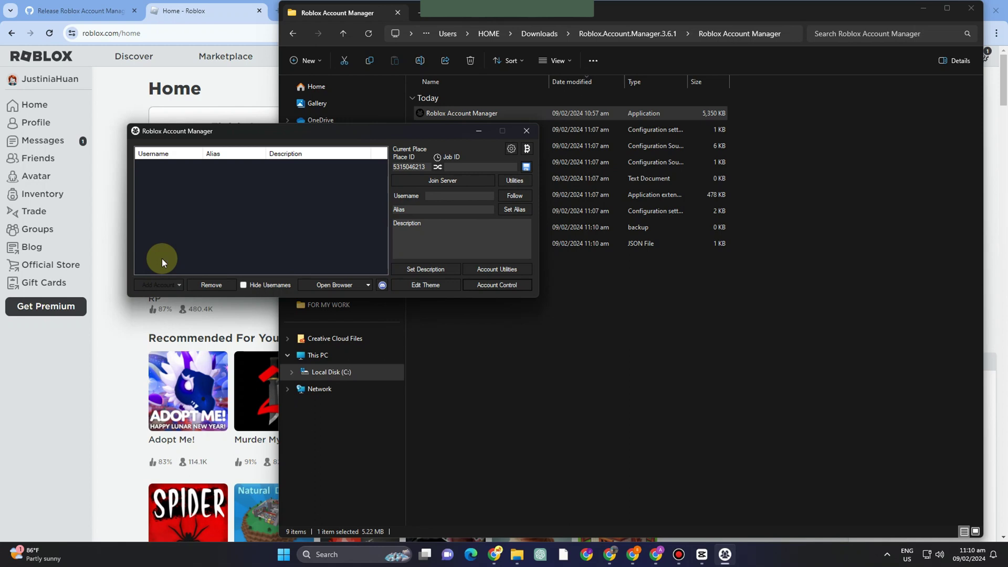
left_click(521, 198)
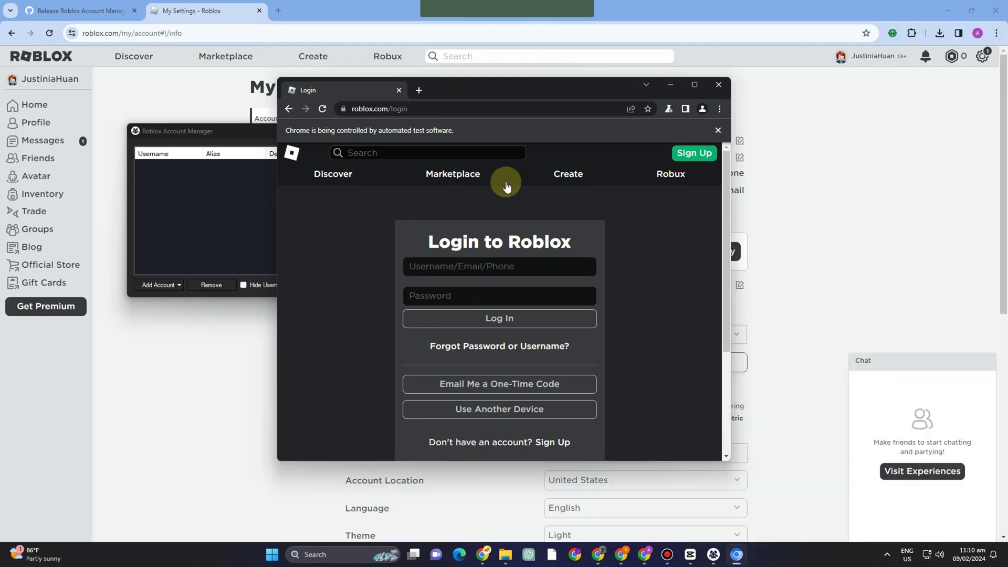
Log in with the account's username and password in the Roblox login window
left_click(492, 266)
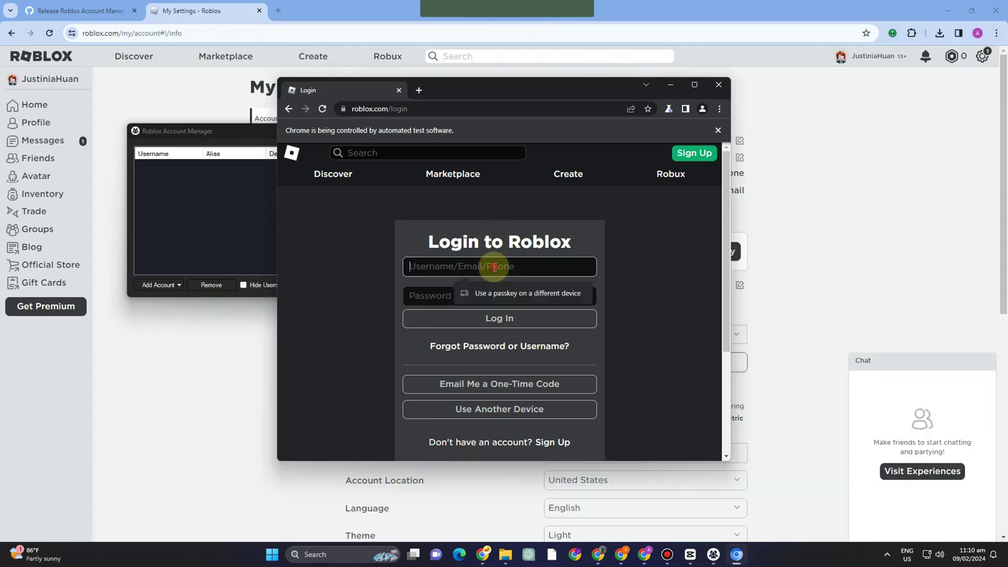
key("ctrl+v")
left_click(451, 295)
type("•")
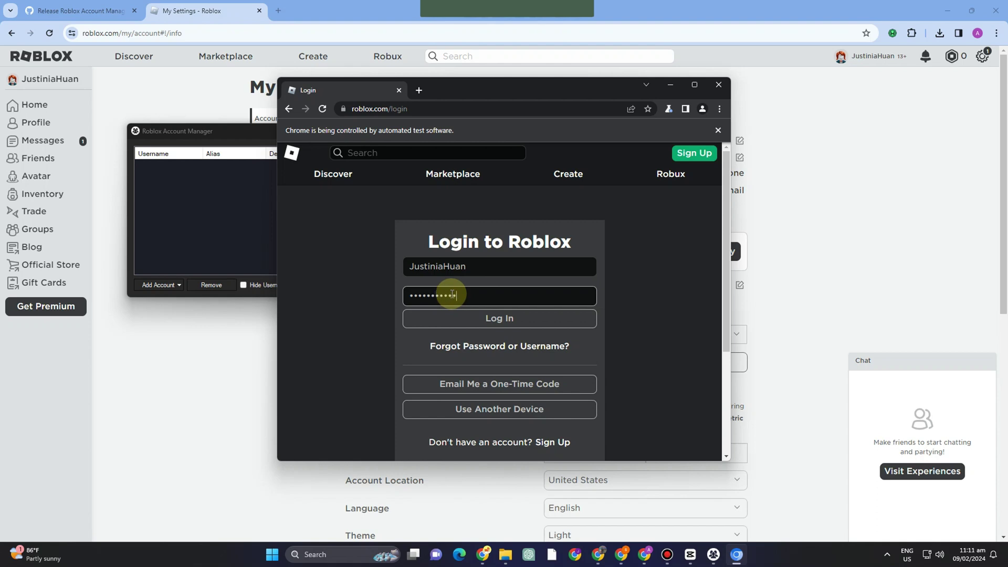
key("Return")
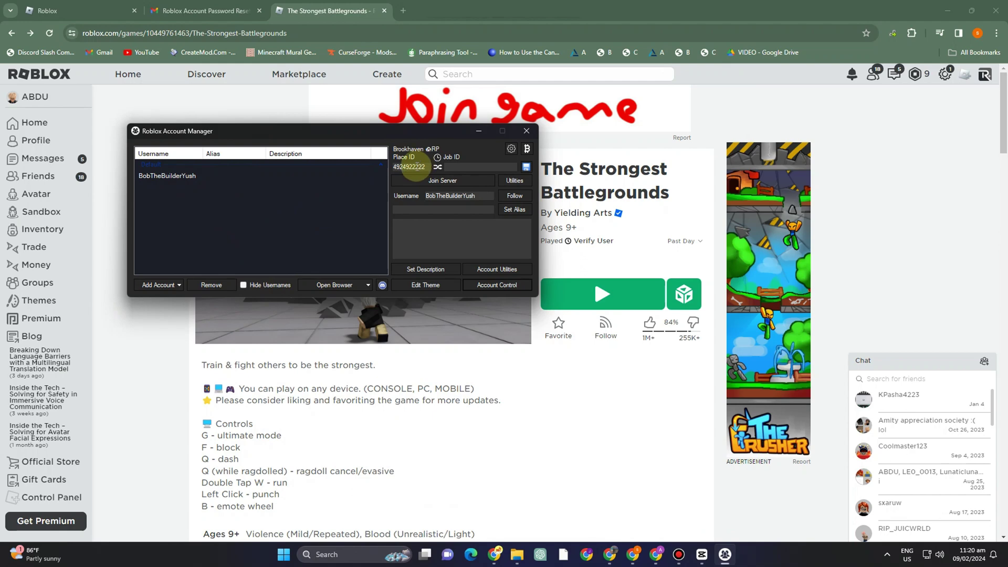
left_click_drag(235, 131, 282, 350)
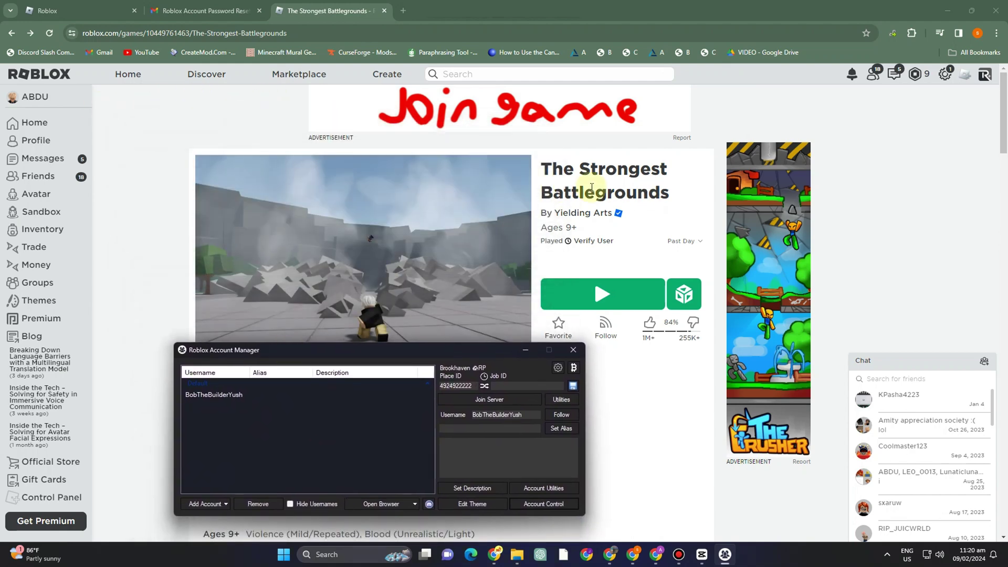
left_click(188, 33)
left_click(187, 34)
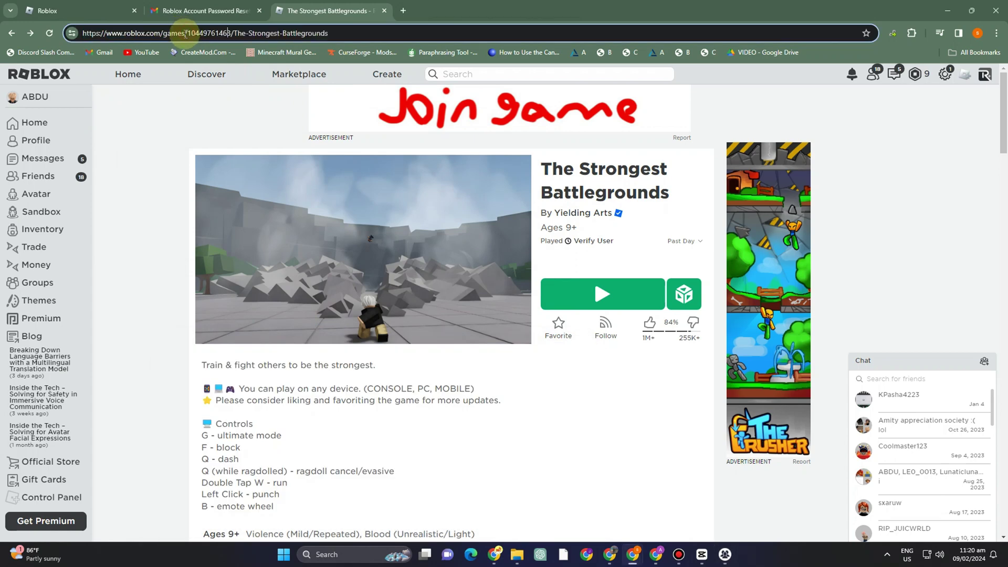
left_click_drag(188, 33, 231, 33)
right_click(230, 33)
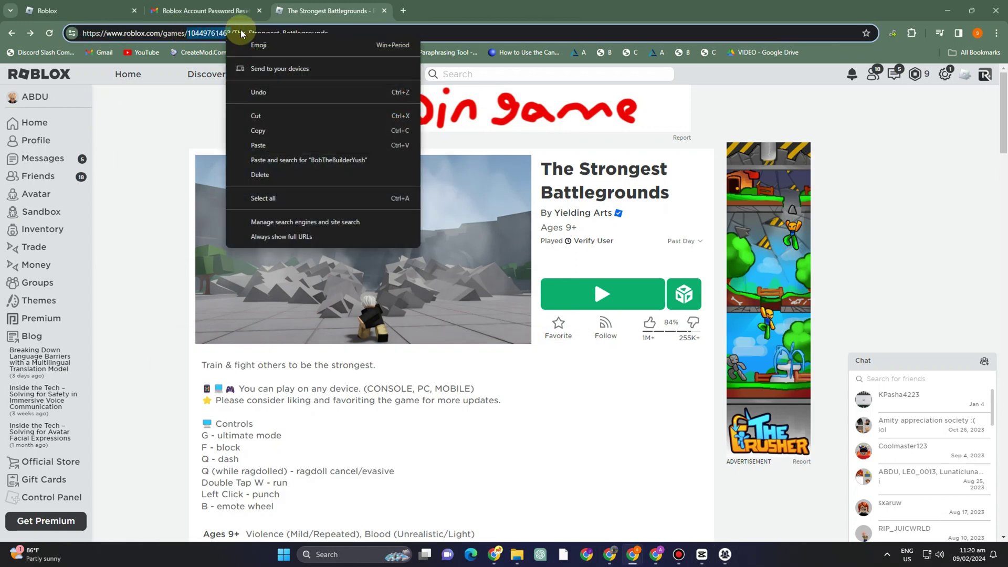
left_click(272, 131)
left_click(725, 554)
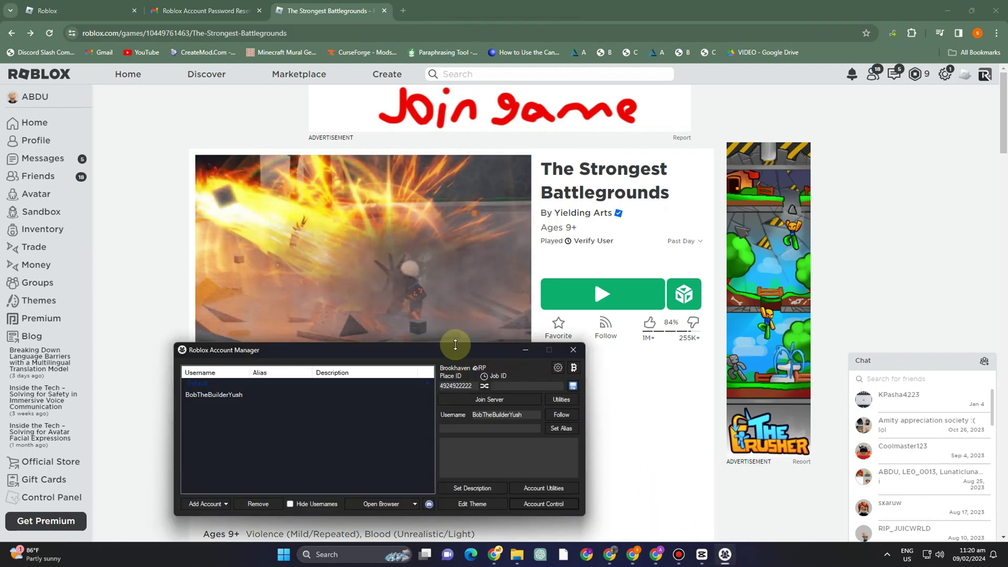
left_click_drag(455, 346, 459, 179)
left_click_drag(474, 217, 412, 215)
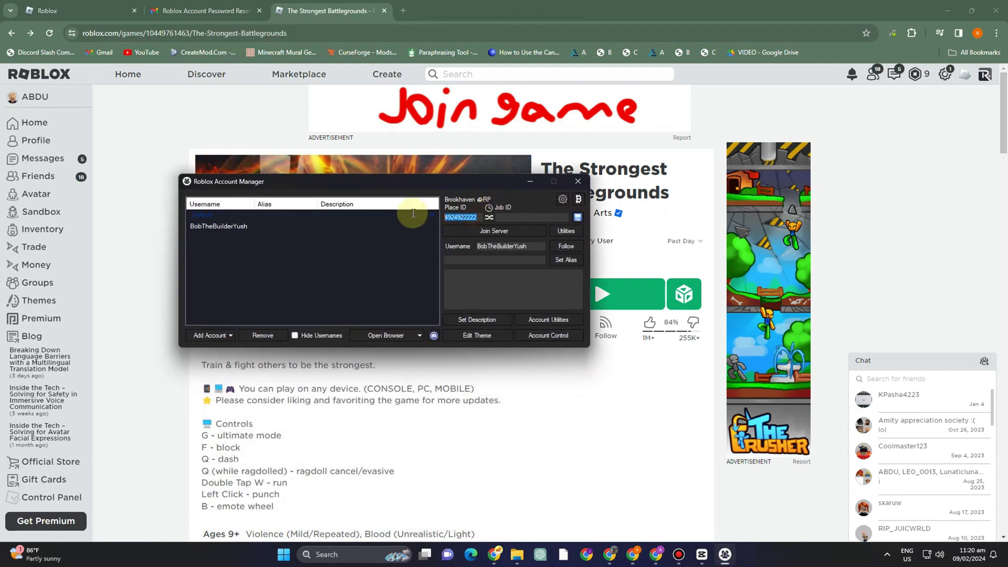
key("ctrl+v")
left_click_drag(482, 183, 482, 151)
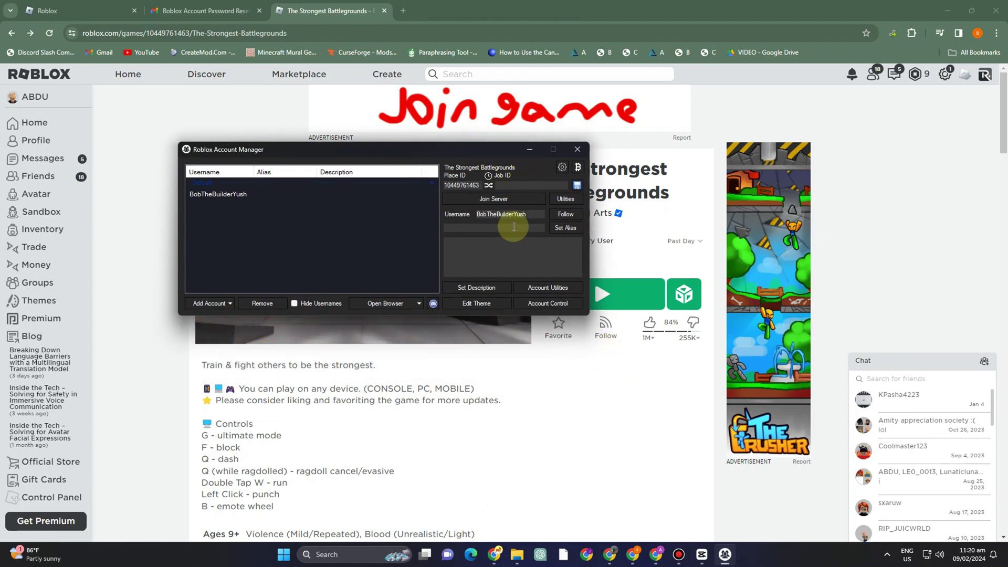
scroll(593, 375, "down", 5)
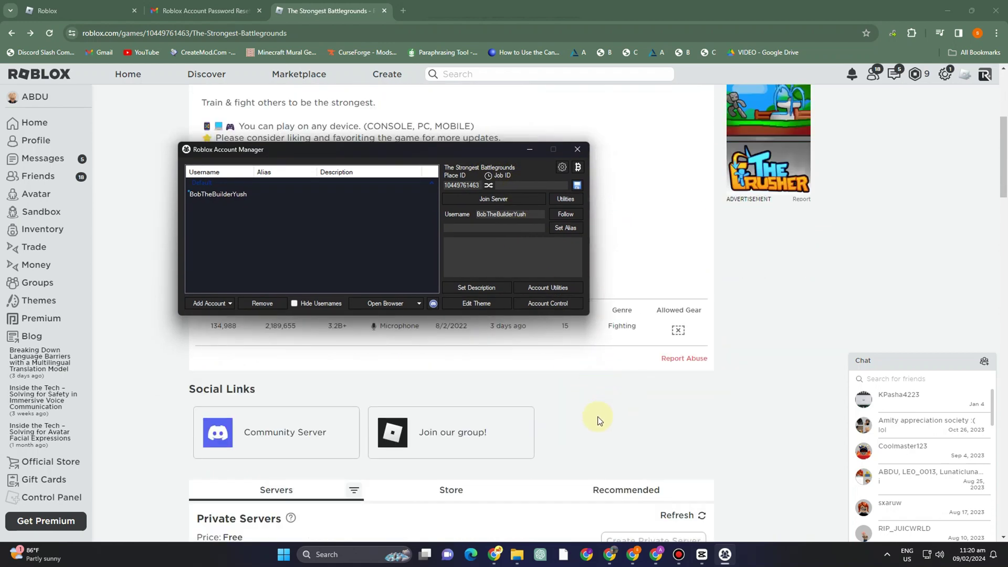
Open Configure for The Strongest Battlegrounds private server and copy its Private Server Link
scroll(598, 419, "down", 2)
scroll(142, 442, "down", 1)
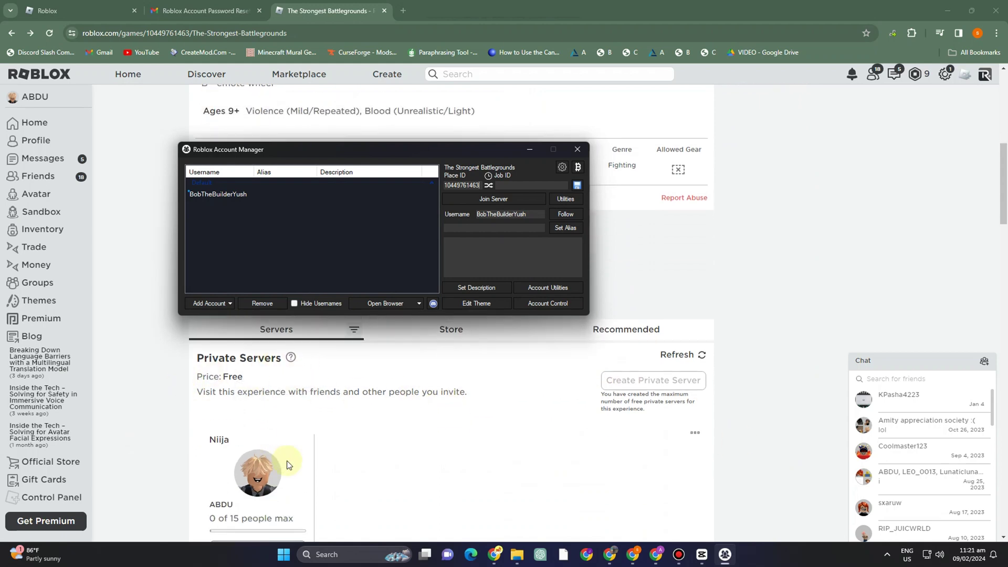
scroll(420, 406, "down", 1)
scroll(679, 396, "down", 2)
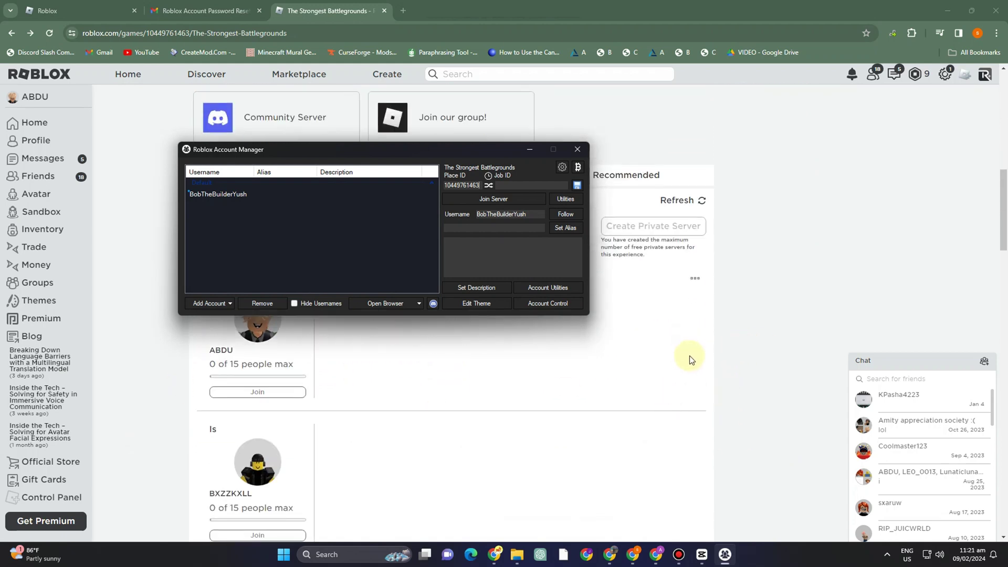
scroll(688, 355, "up", 2)
left_click(696, 384)
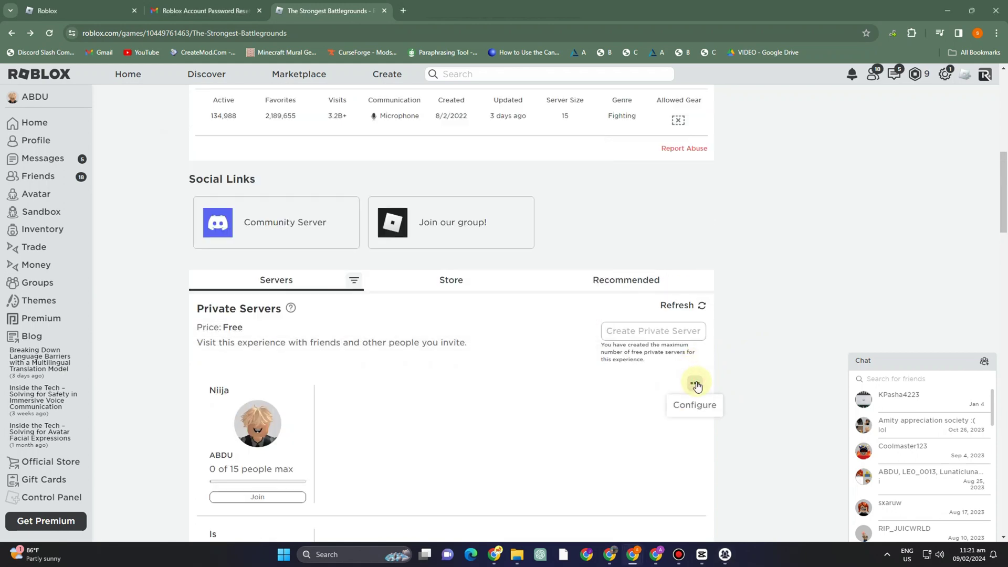
left_click(687, 403)
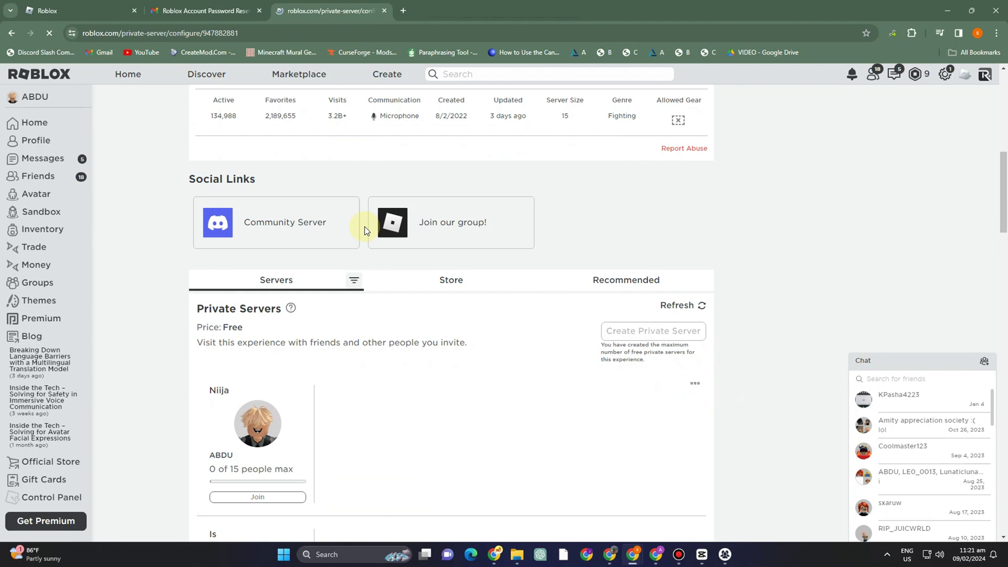
scroll(499, 359, "down", 2)
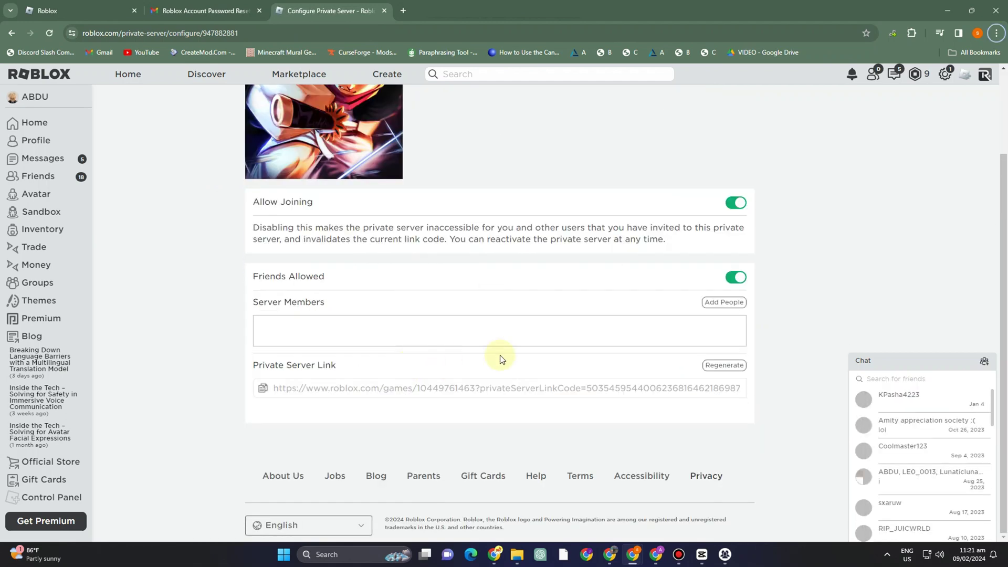
left_click(263, 389)
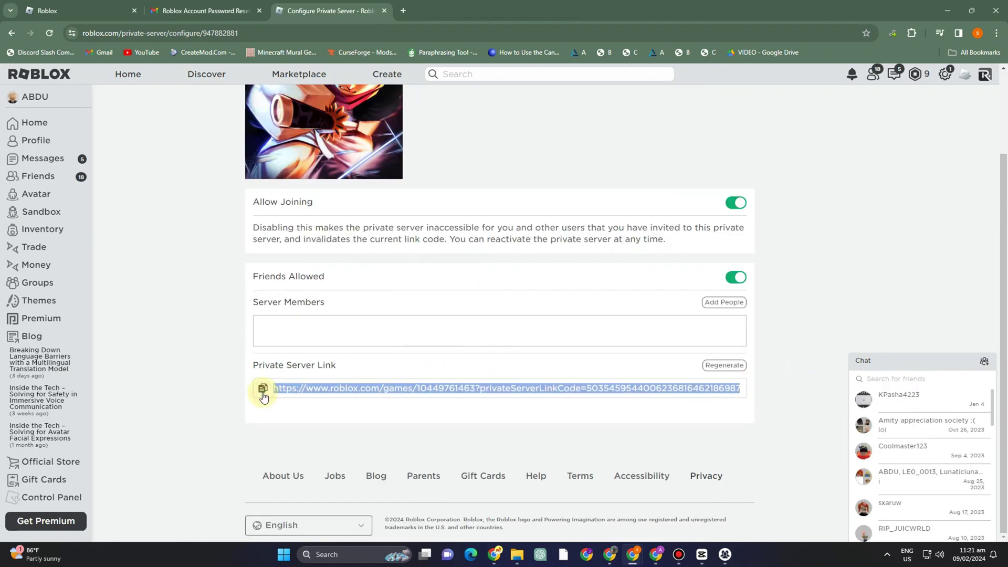
Paste the private server link into the Job ID field
left_click(702, 555)
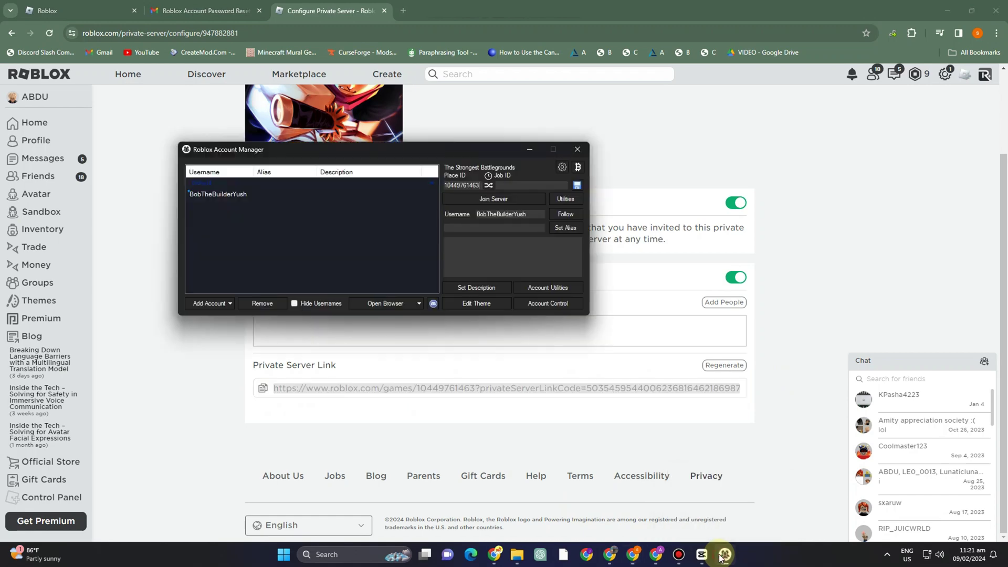
left_click(516, 184)
key("ctrl+v")
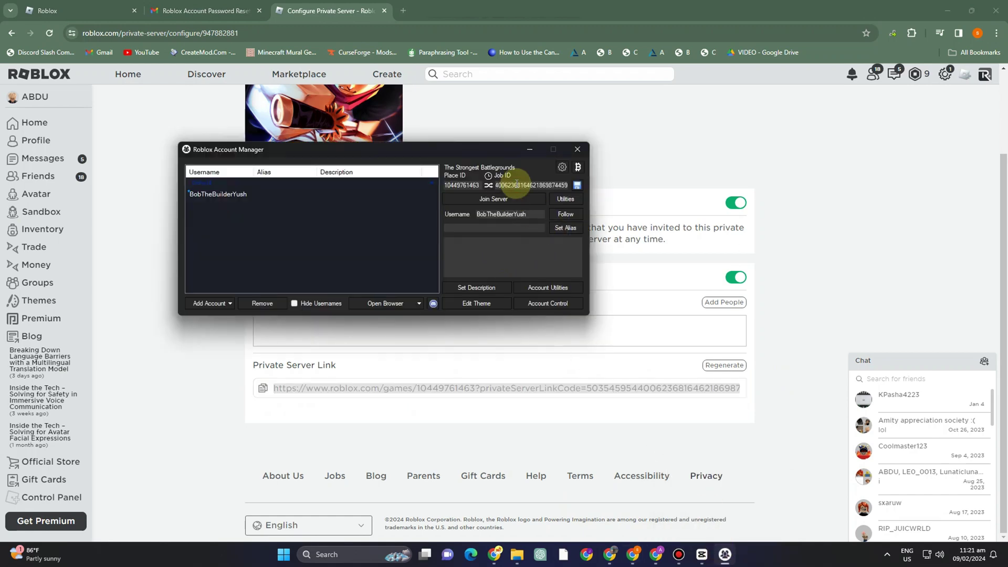
Replace the username with the second account's name and join the server
double_click(508, 213)
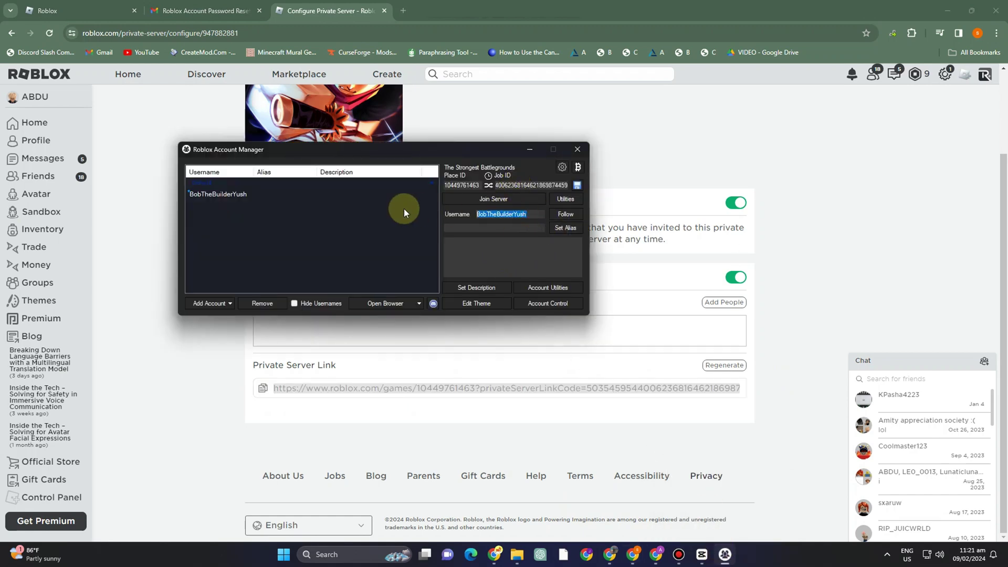
key("BackSpace")
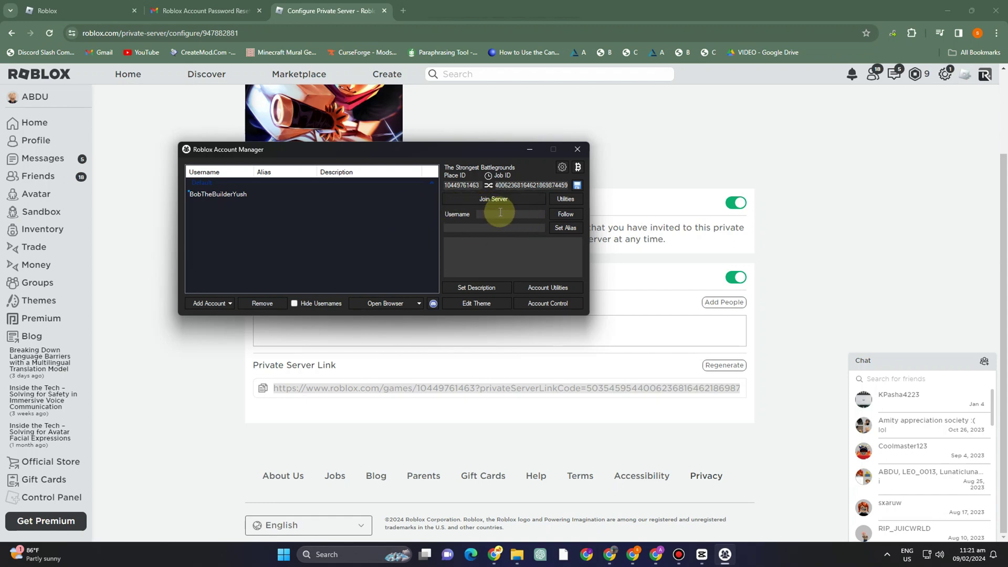
key("ctrl+v")
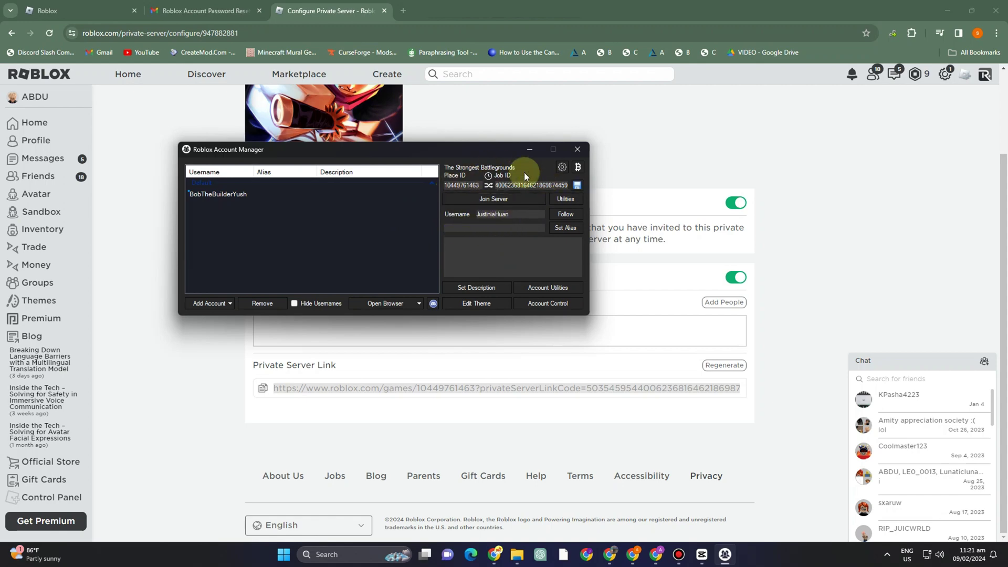
left_click(497, 200)
Select the first account and enable Multi Roblox in Settings, then close Settings
left_click(363, 194)
left_click(561, 168)
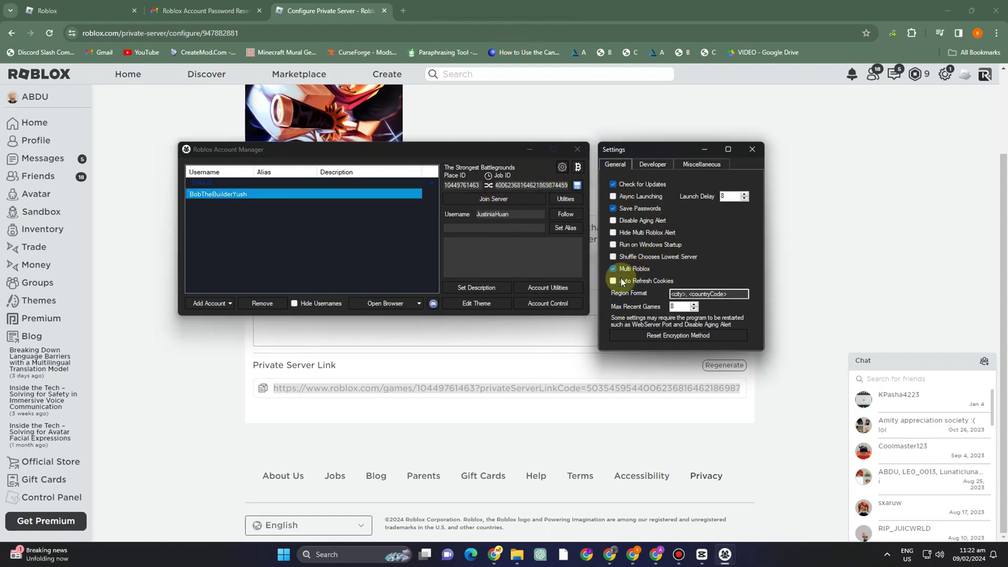
left_click(752, 149)
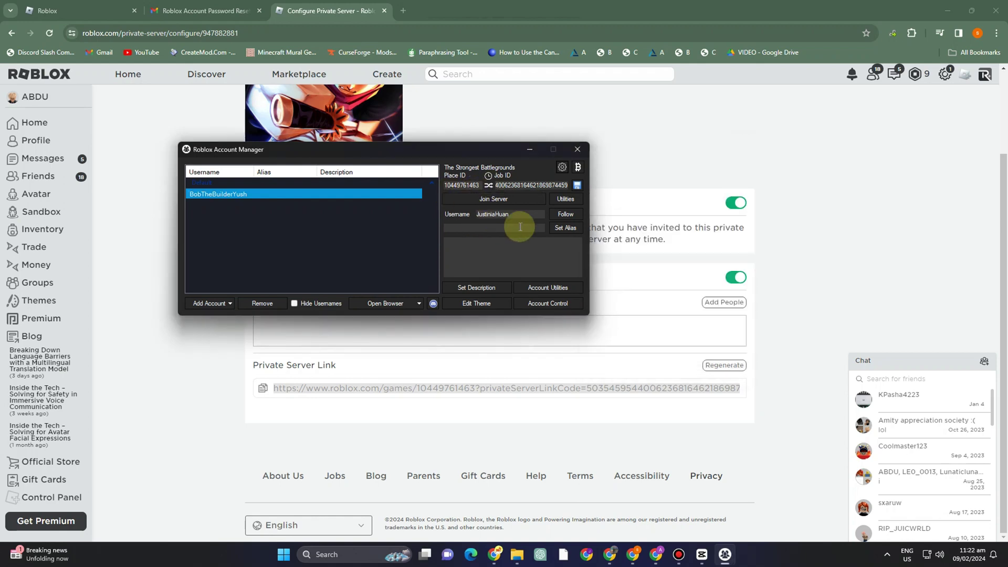